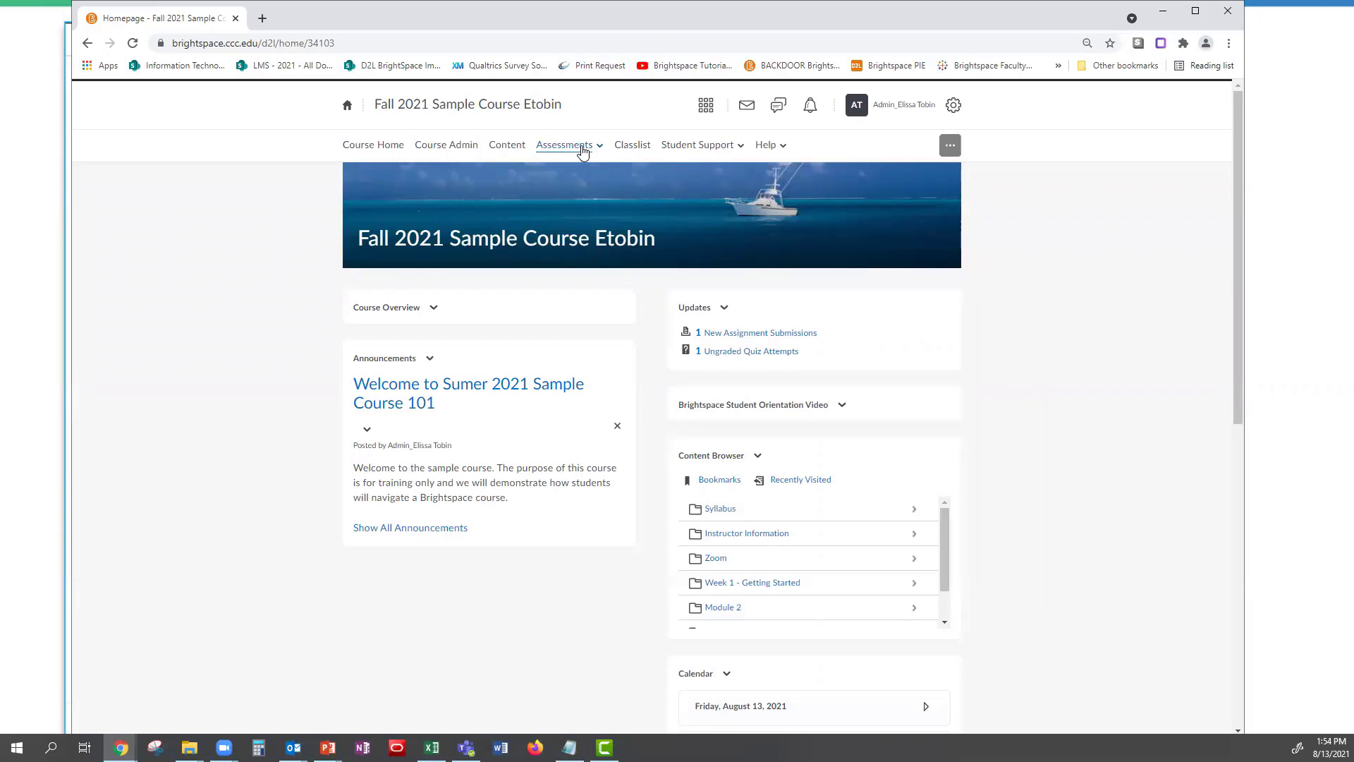
Open the course's assignments and start a new assignment.
left_click(582, 151)
left_click(575, 178)
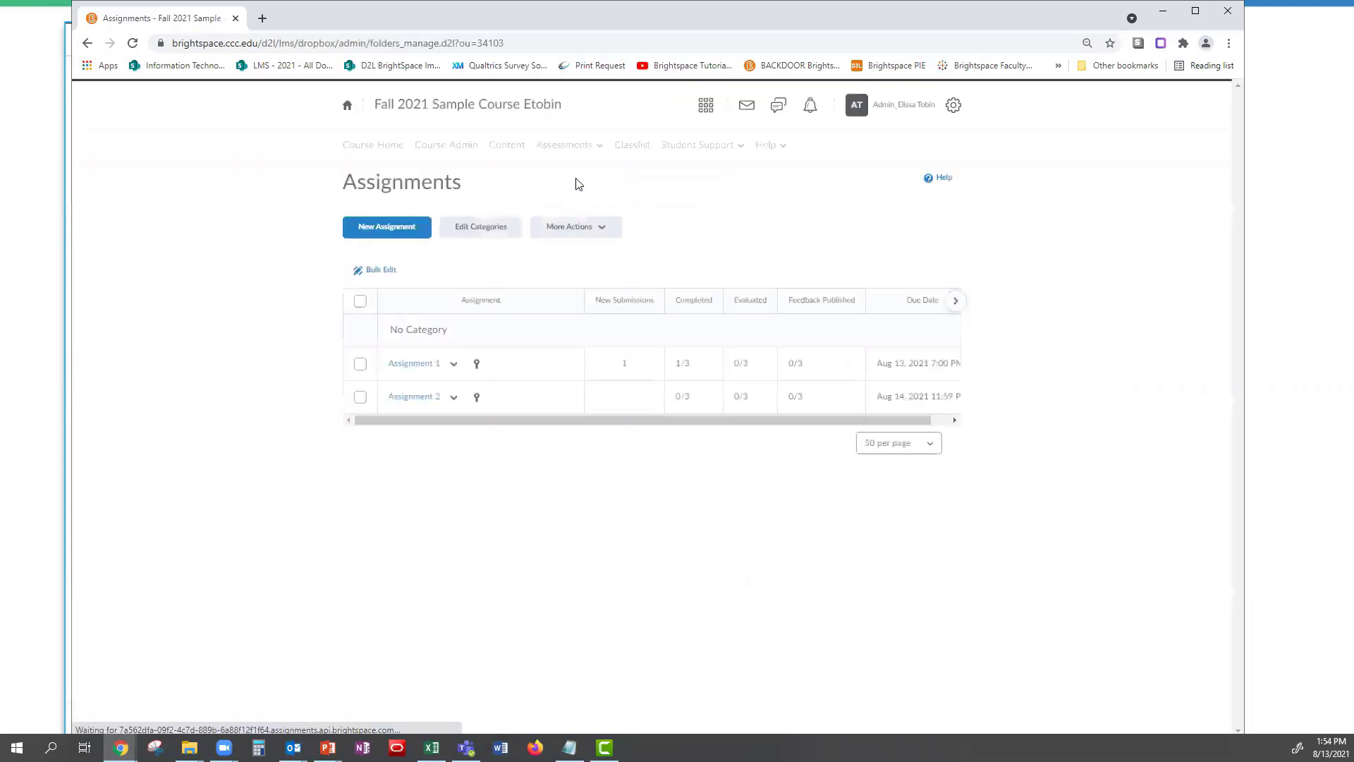
left_click(385, 227)
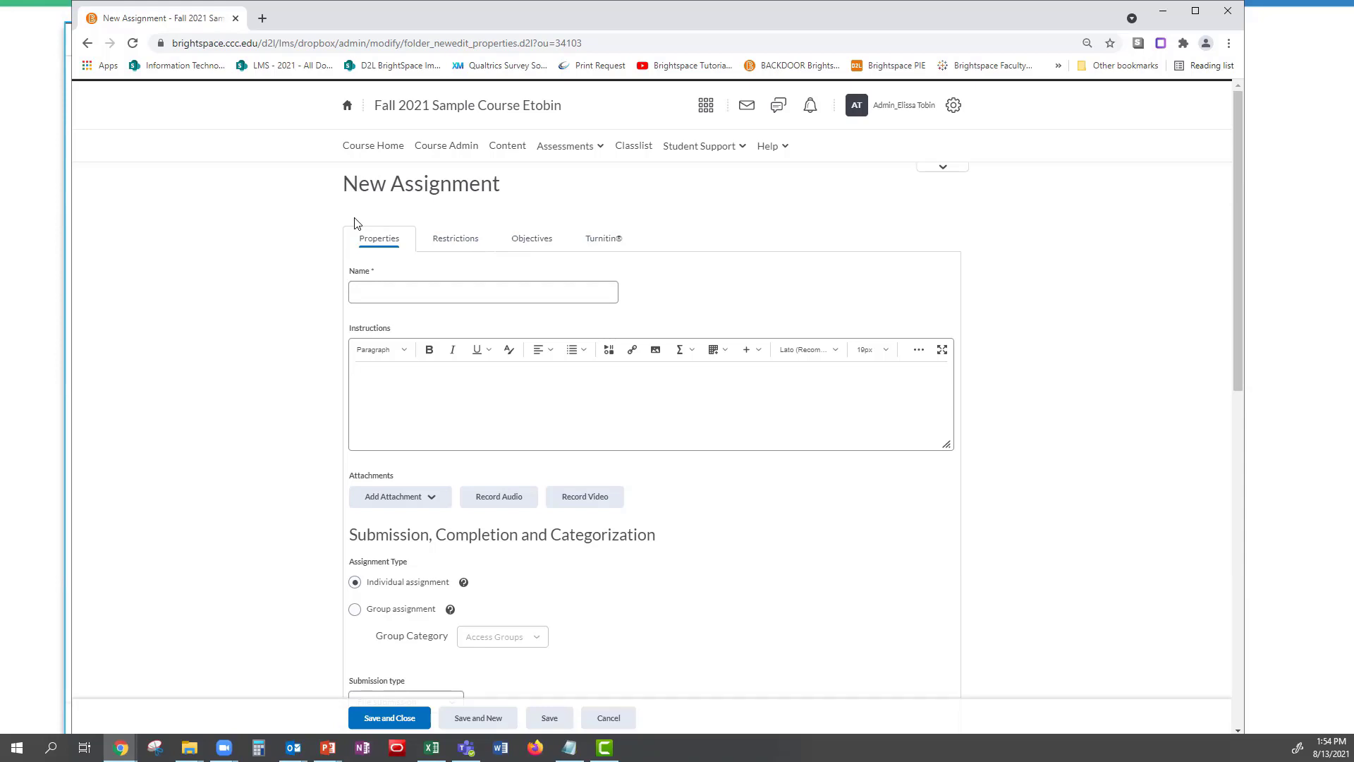
Name the new assignment "Assignment 3", save it, and open its restrictions.
left_click(373, 293)
left_click(372, 381)
scroll(395, 591, "down", 4)
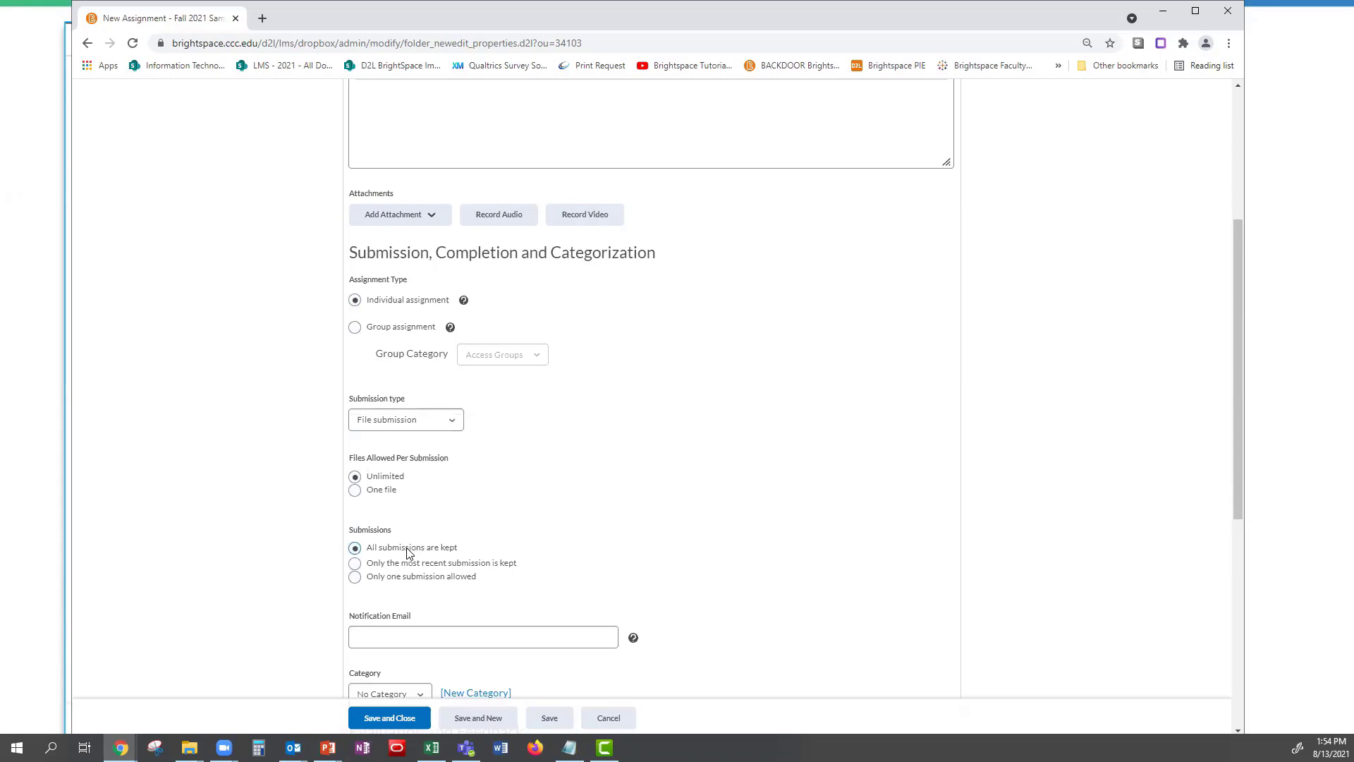
scroll(406, 552, "down", 4)
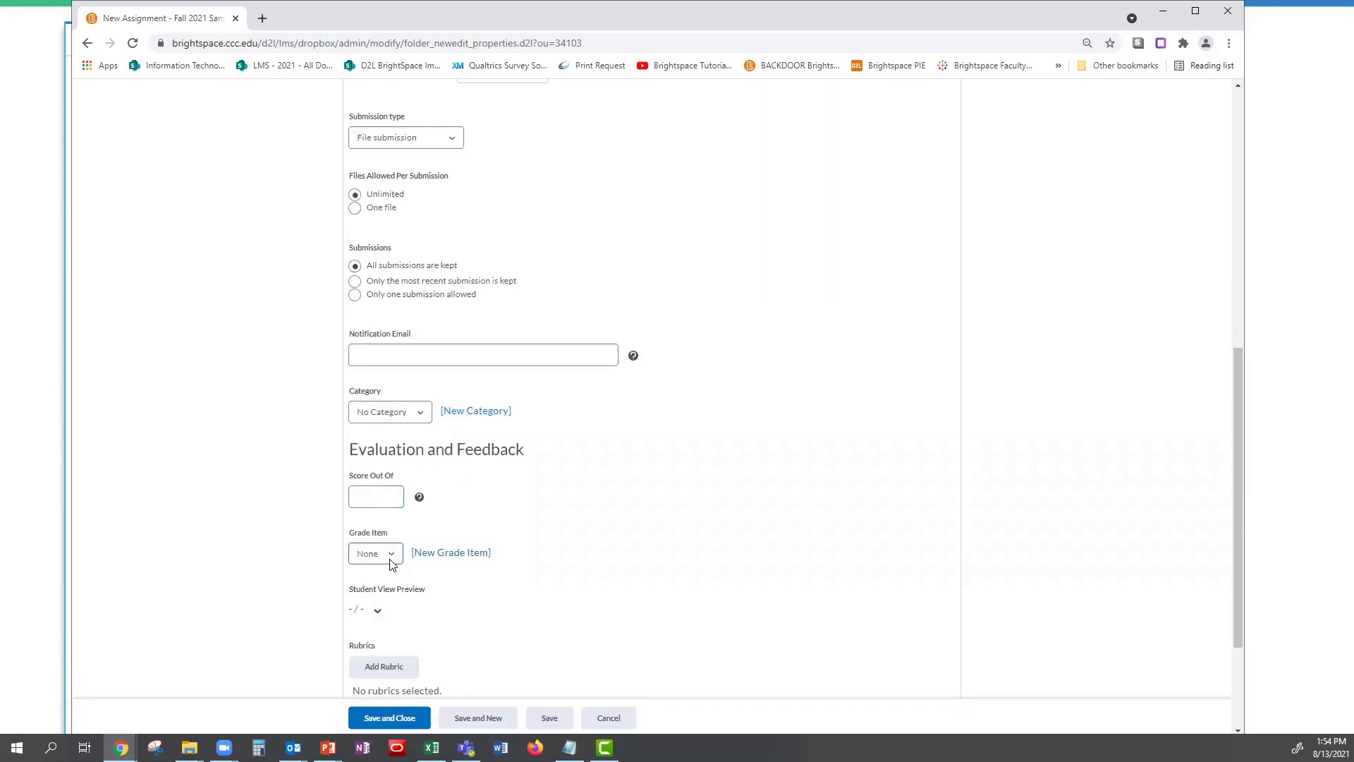
left_click(380, 667)
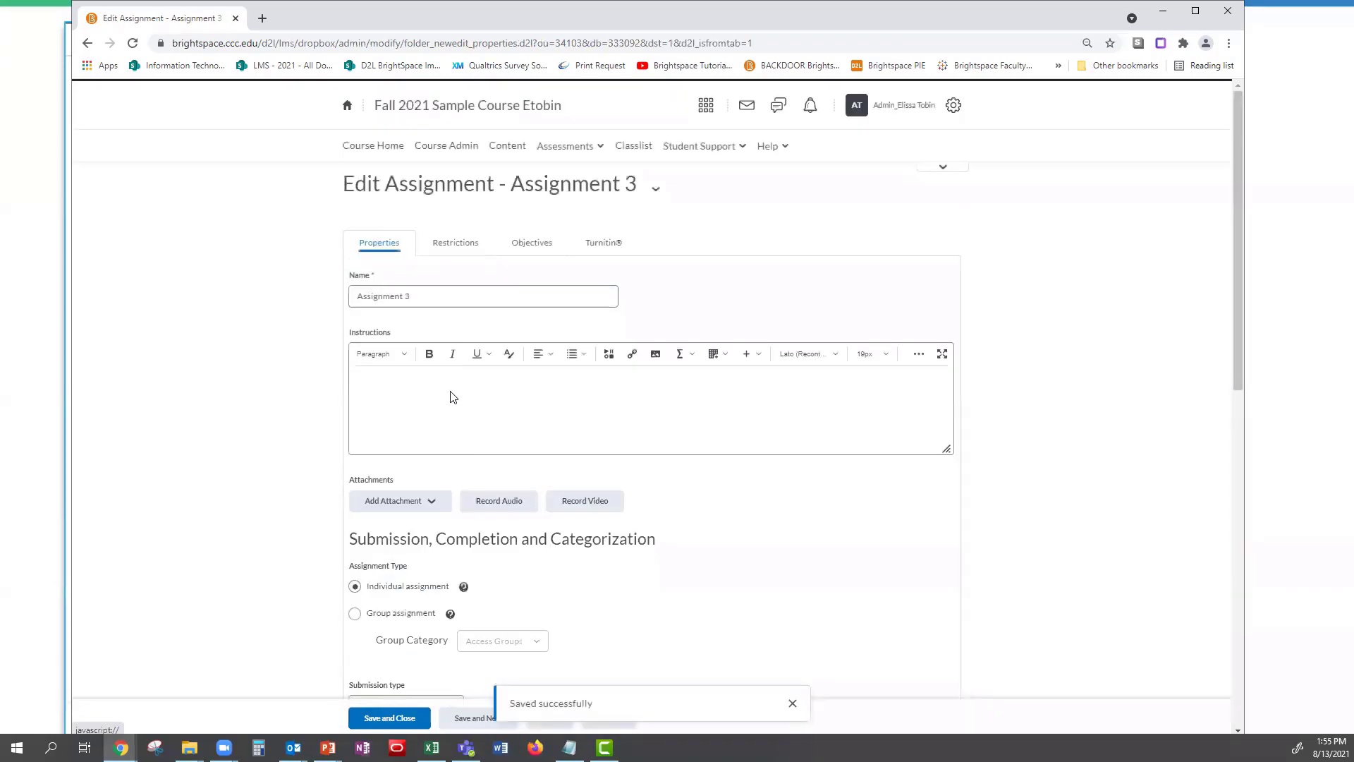
left_click(452, 244)
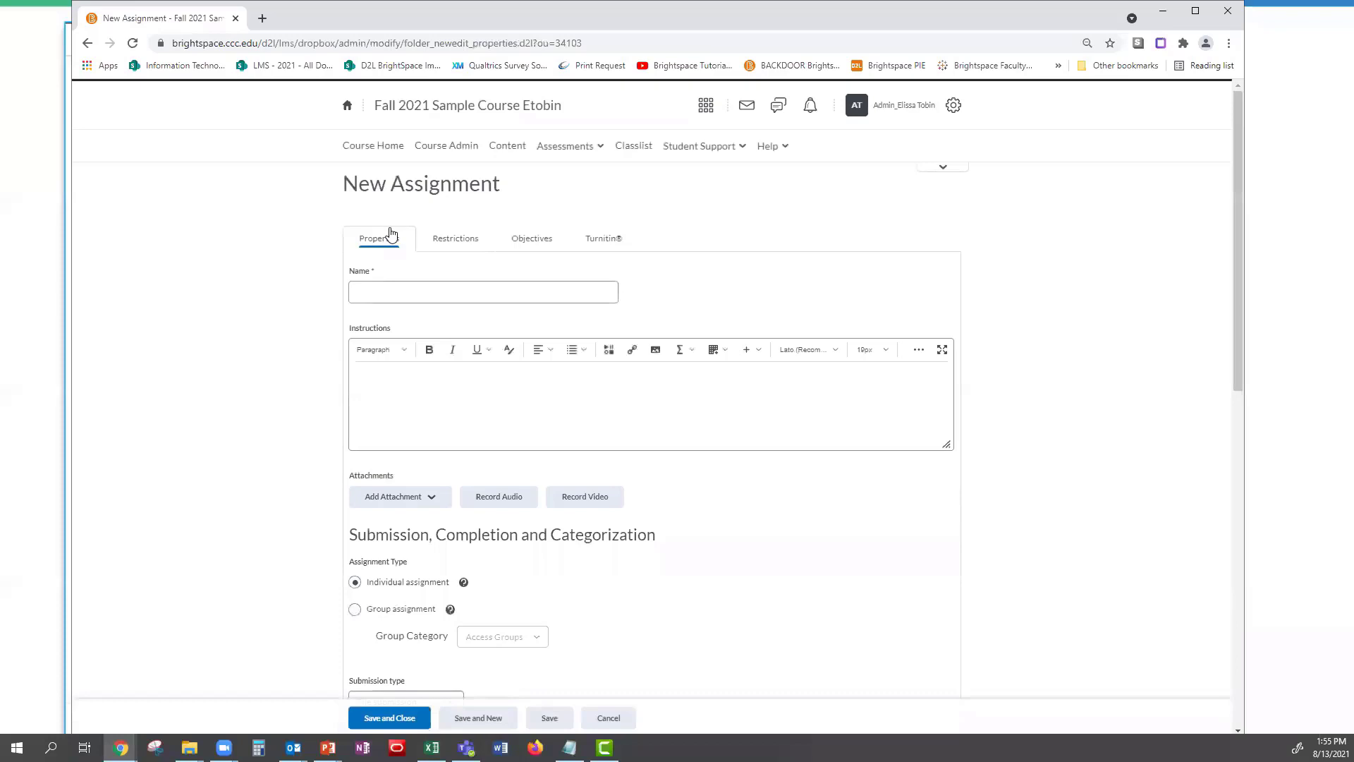
Turn on the new assignment create/edit experience from the new assignment page.
left_click(944, 169)
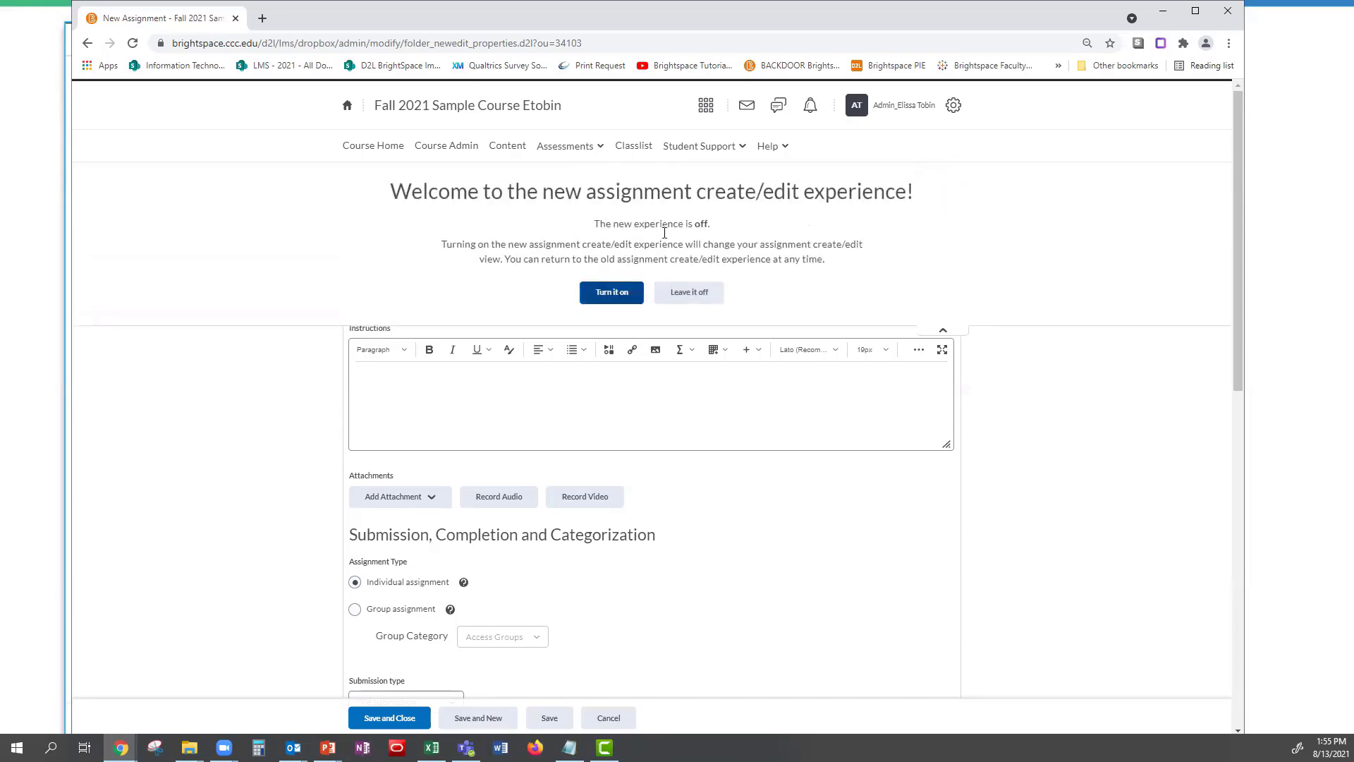
left_click(627, 298)
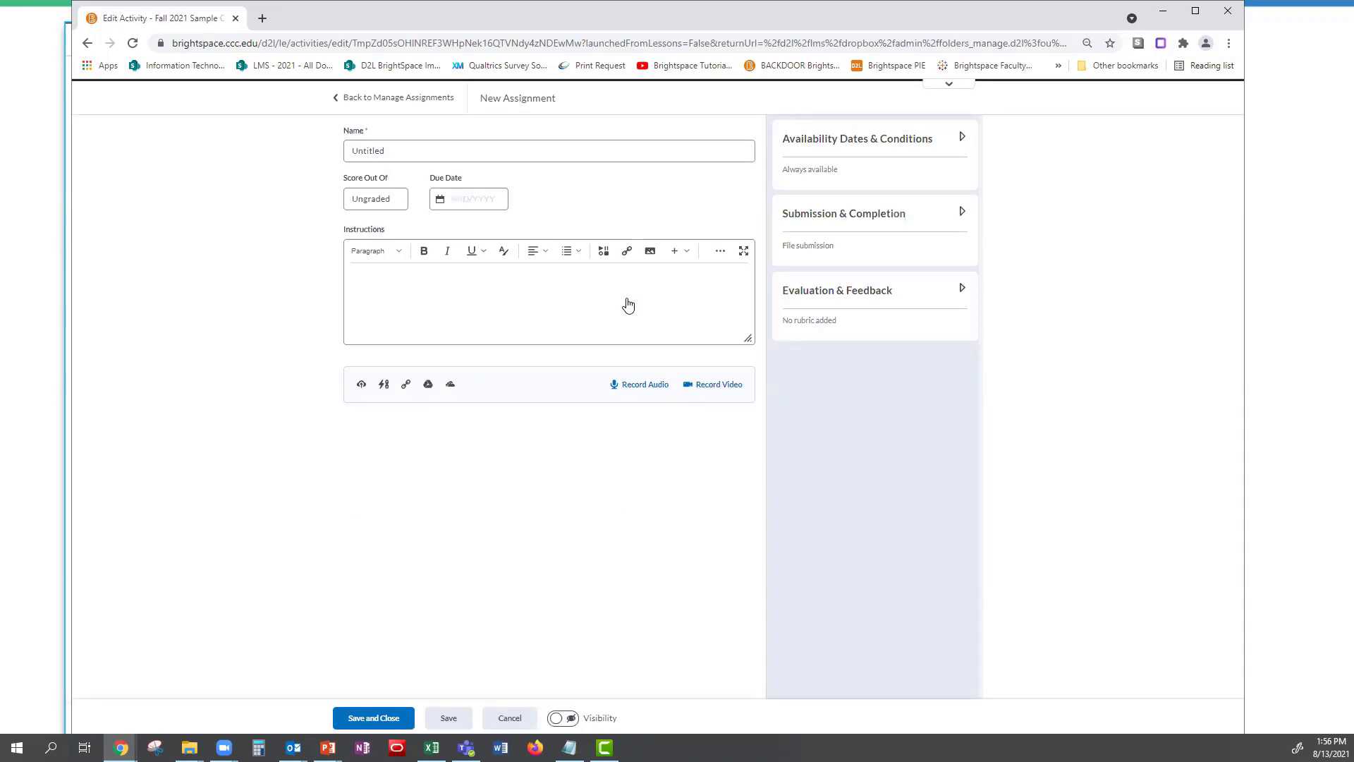
Name the new assignment "Assignment 4" and set its score to 25 points.
left_click(403, 153)
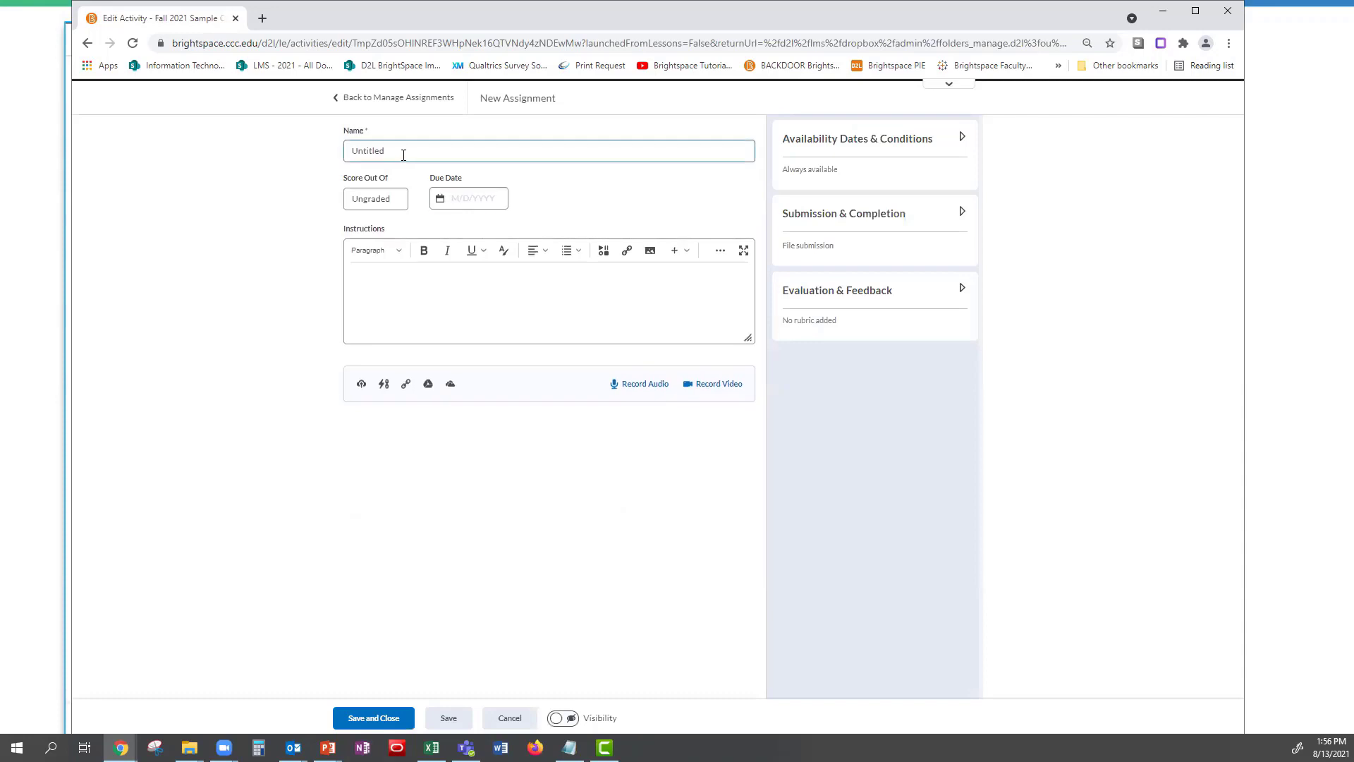
left_click_drag(403, 151, 351, 151)
type("Assignment 4")
left_click(373, 205)
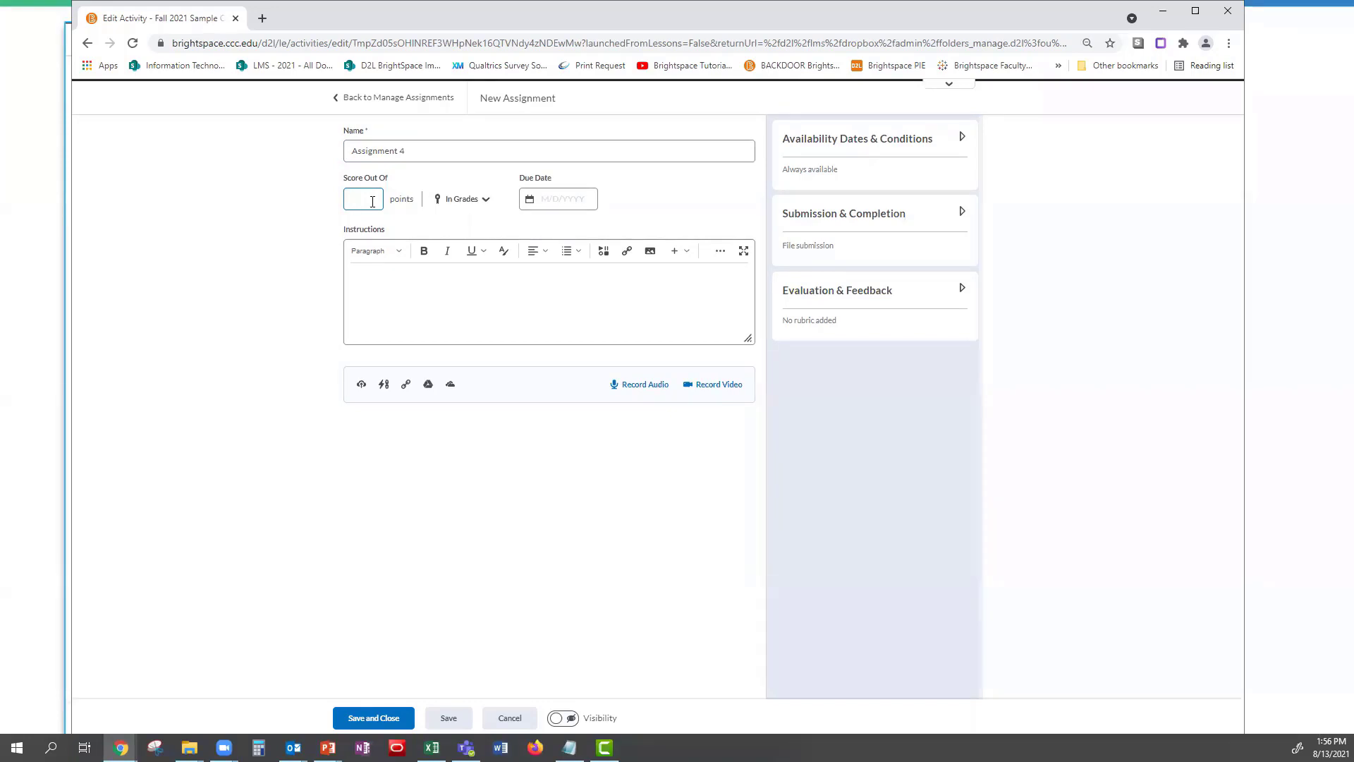
type("25")
Examine the assignment's gradebook options, due date, instructions, availability, submission and evaluation settings.
left_click(467, 203)
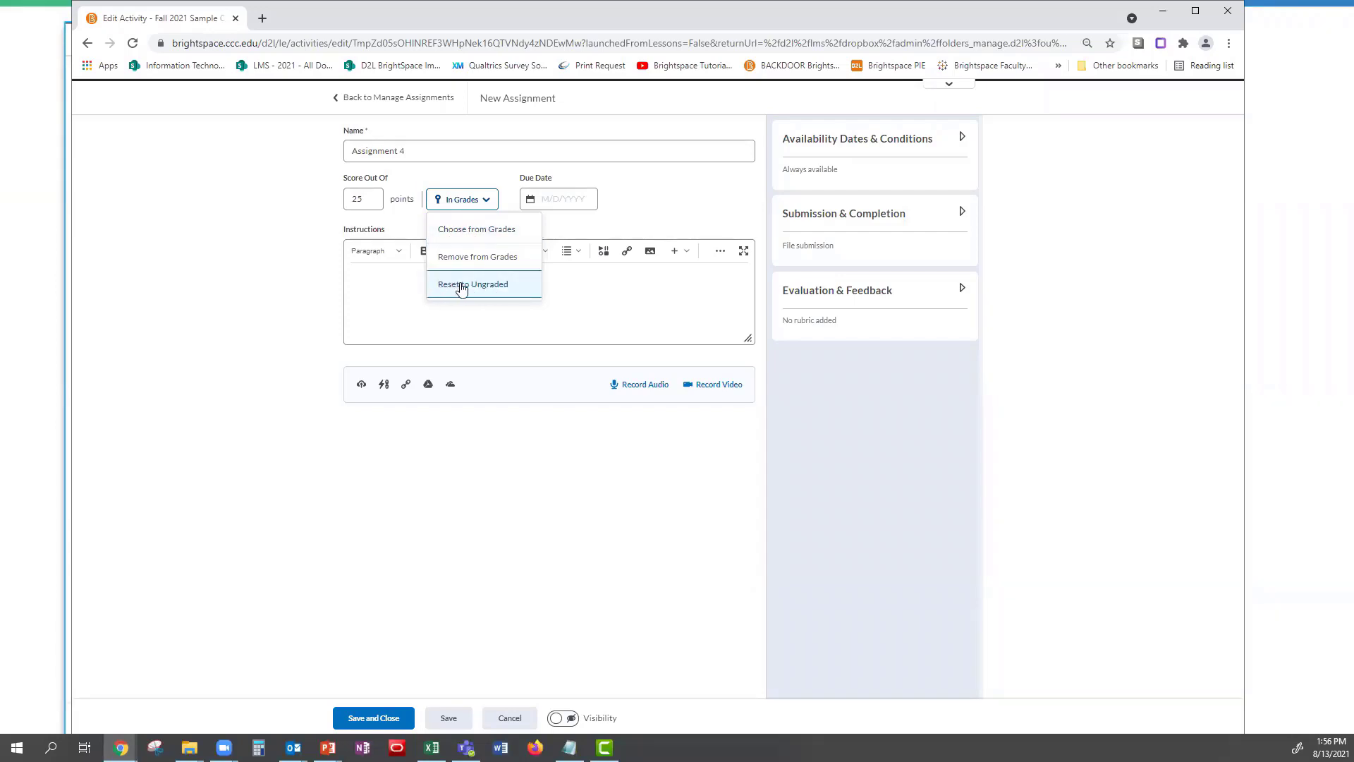
left_click(552, 199)
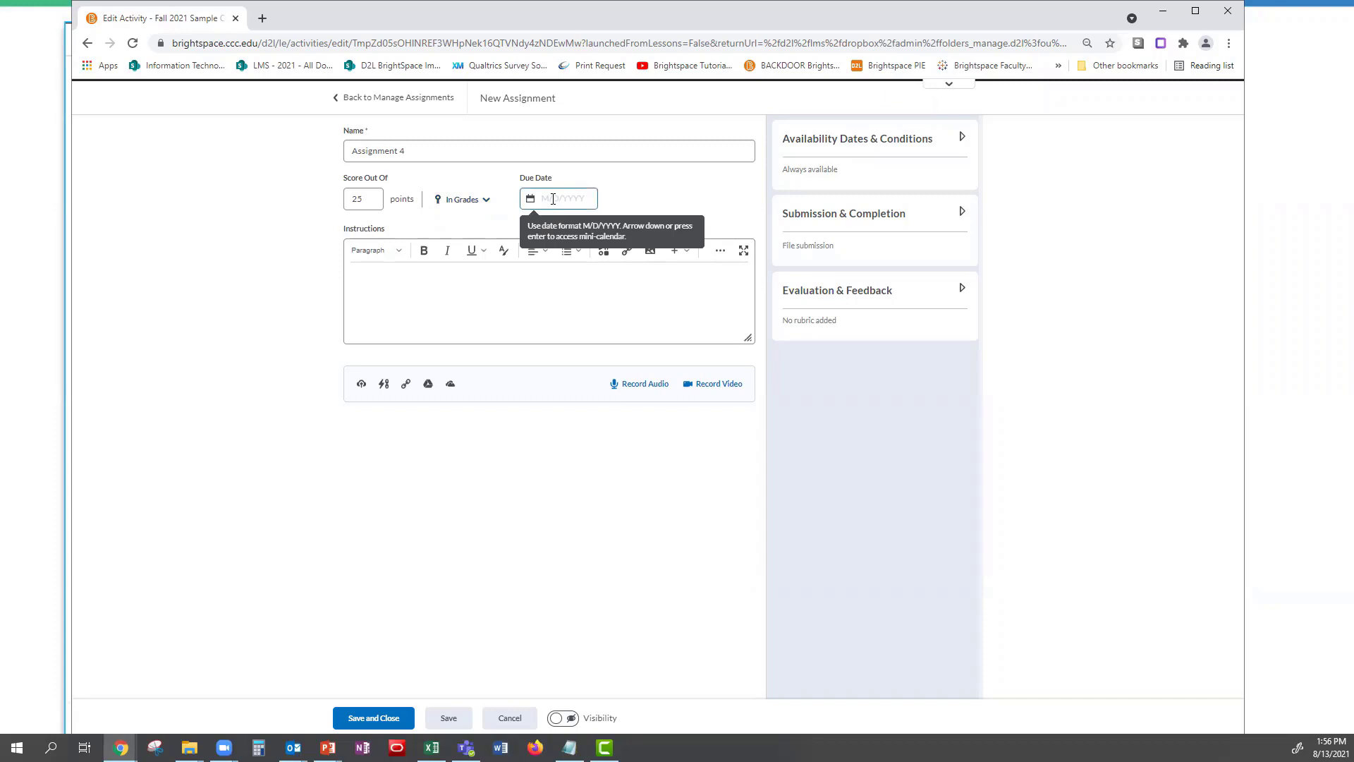
left_click(510, 278)
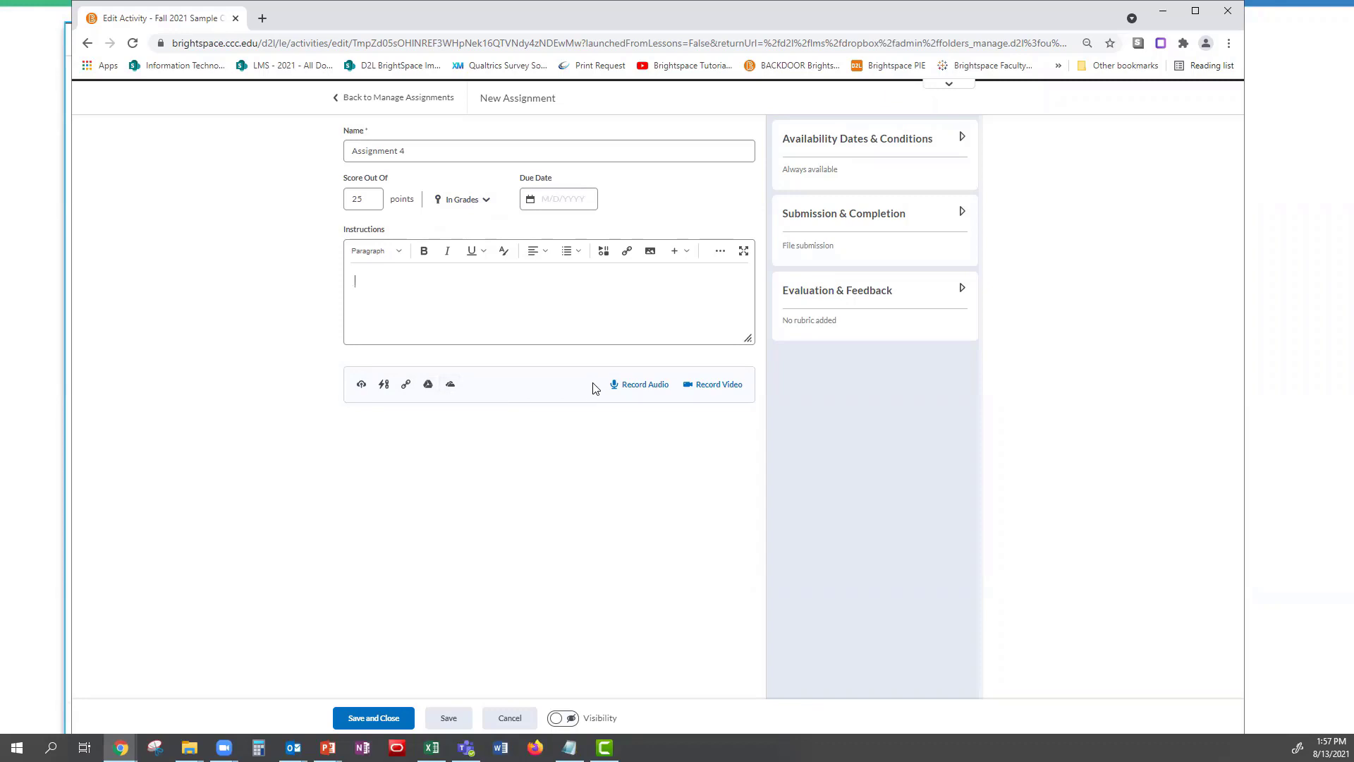
left_click(863, 139)
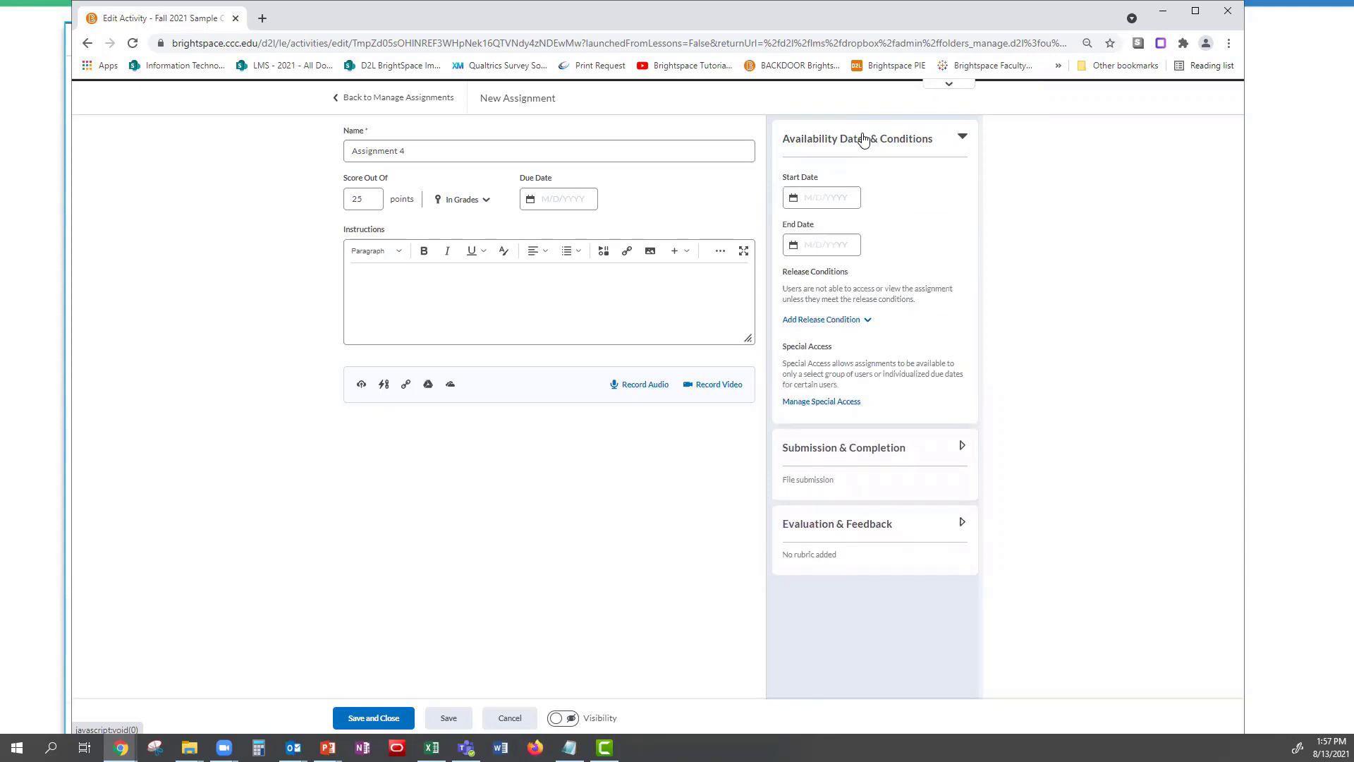
left_click(863, 139)
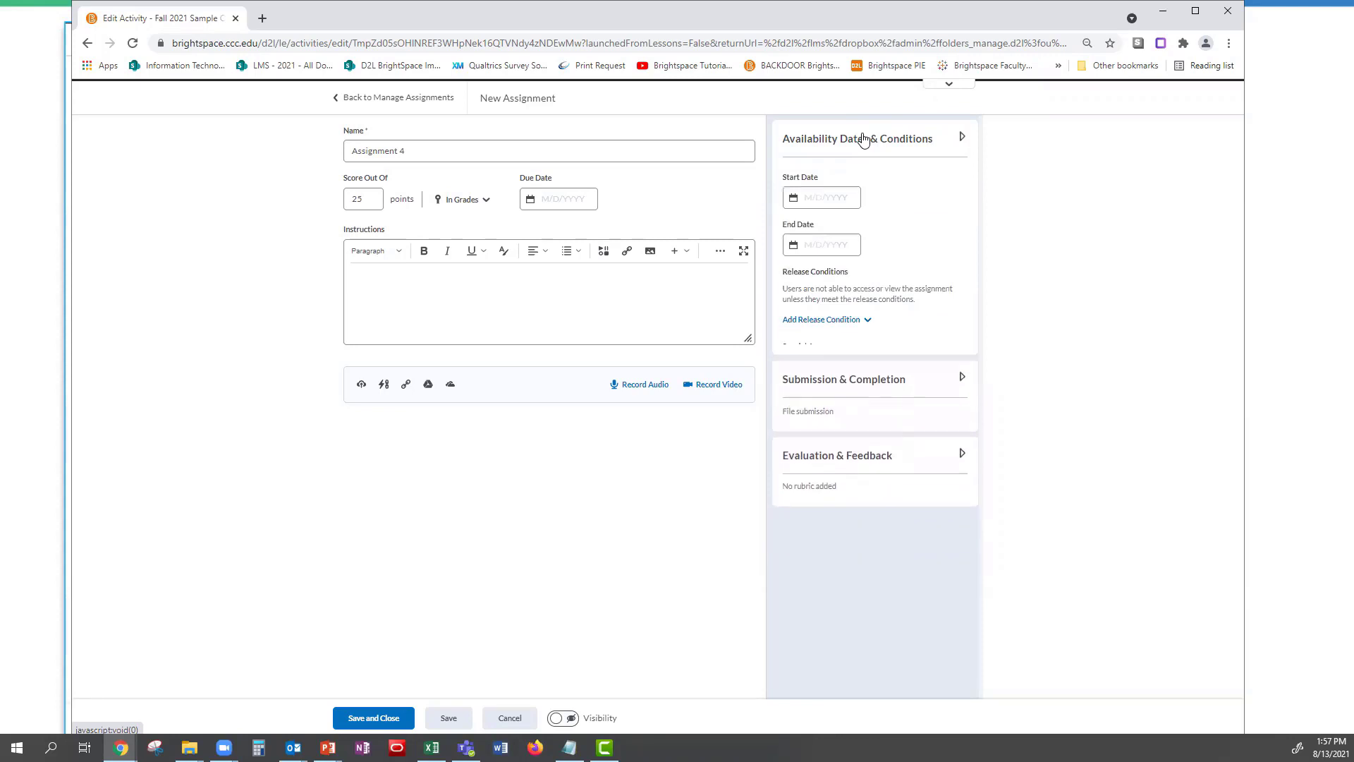
left_click(841, 215)
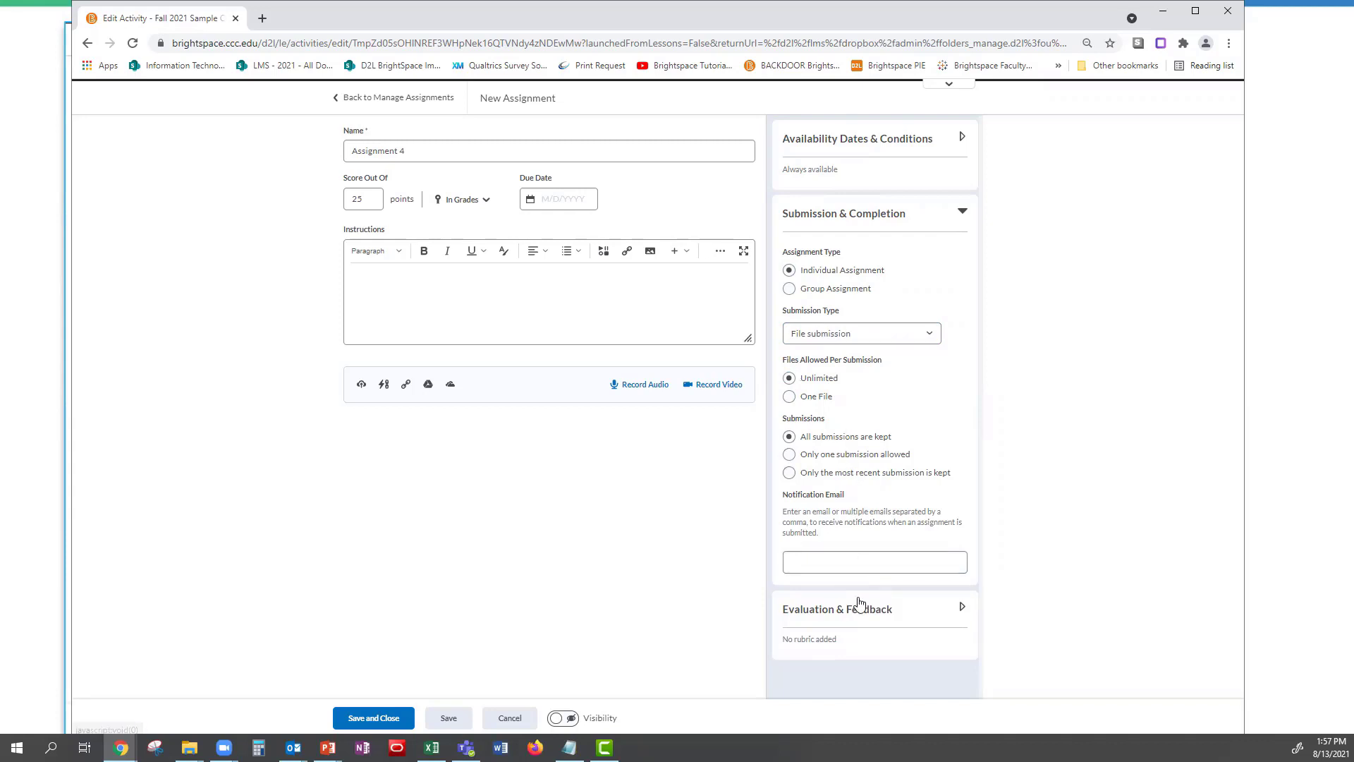
left_click(854, 222)
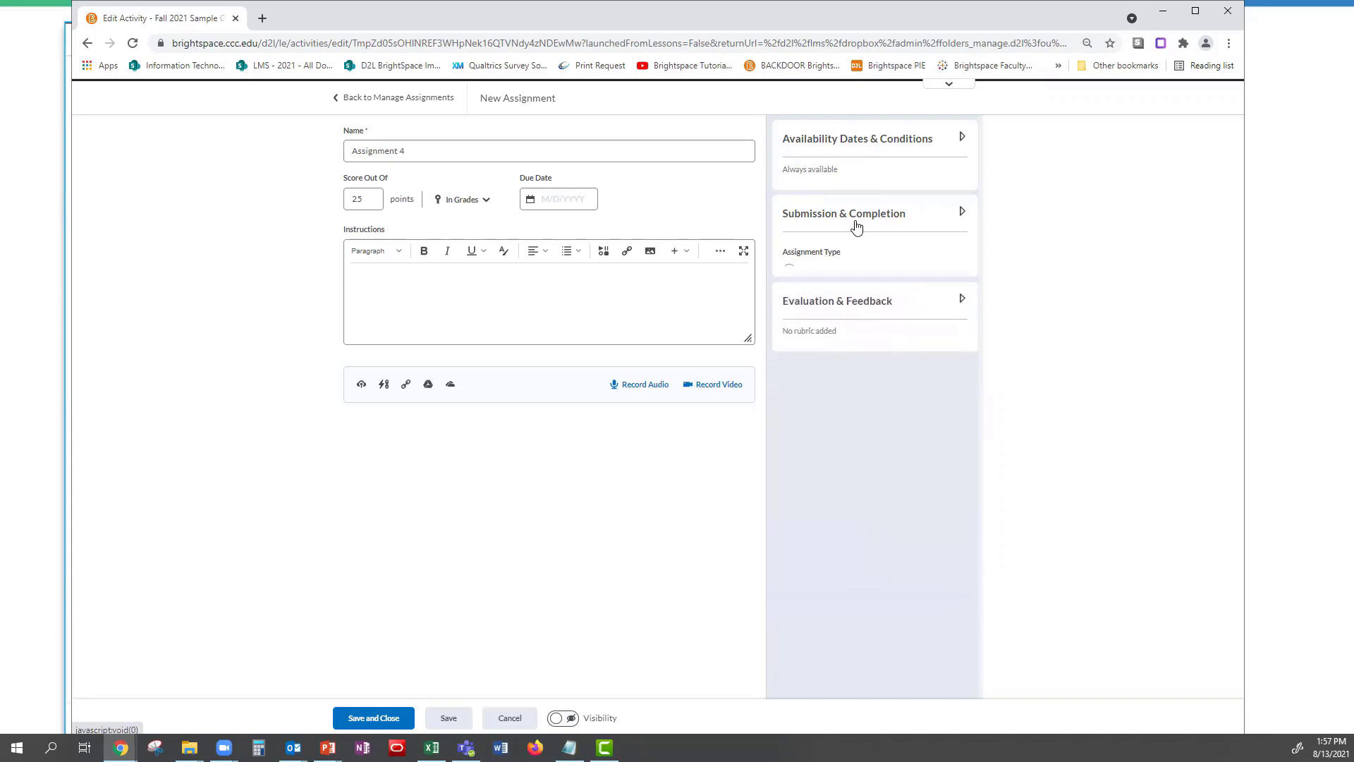
left_click(853, 295)
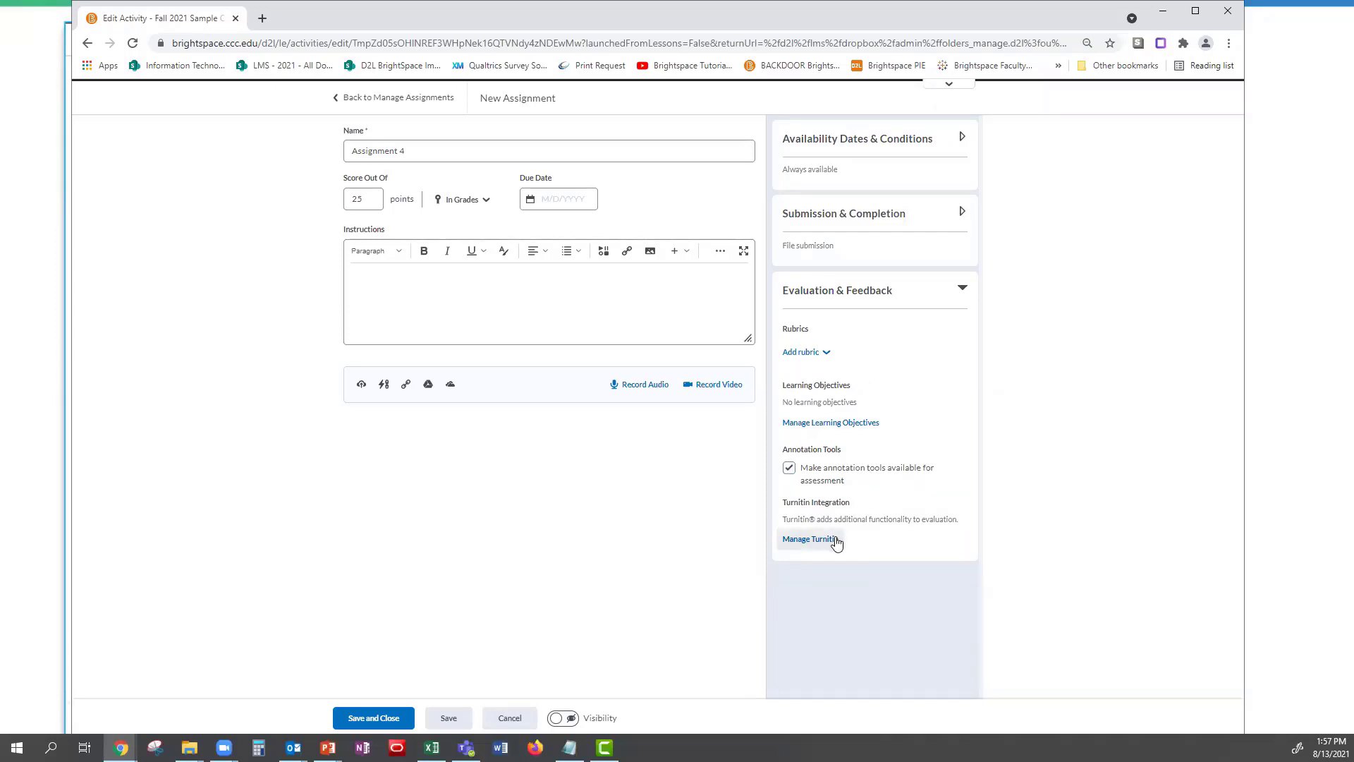
Make Assignment 4 visible to students, then save and close it.
left_click(568, 717)
left_click(375, 718)
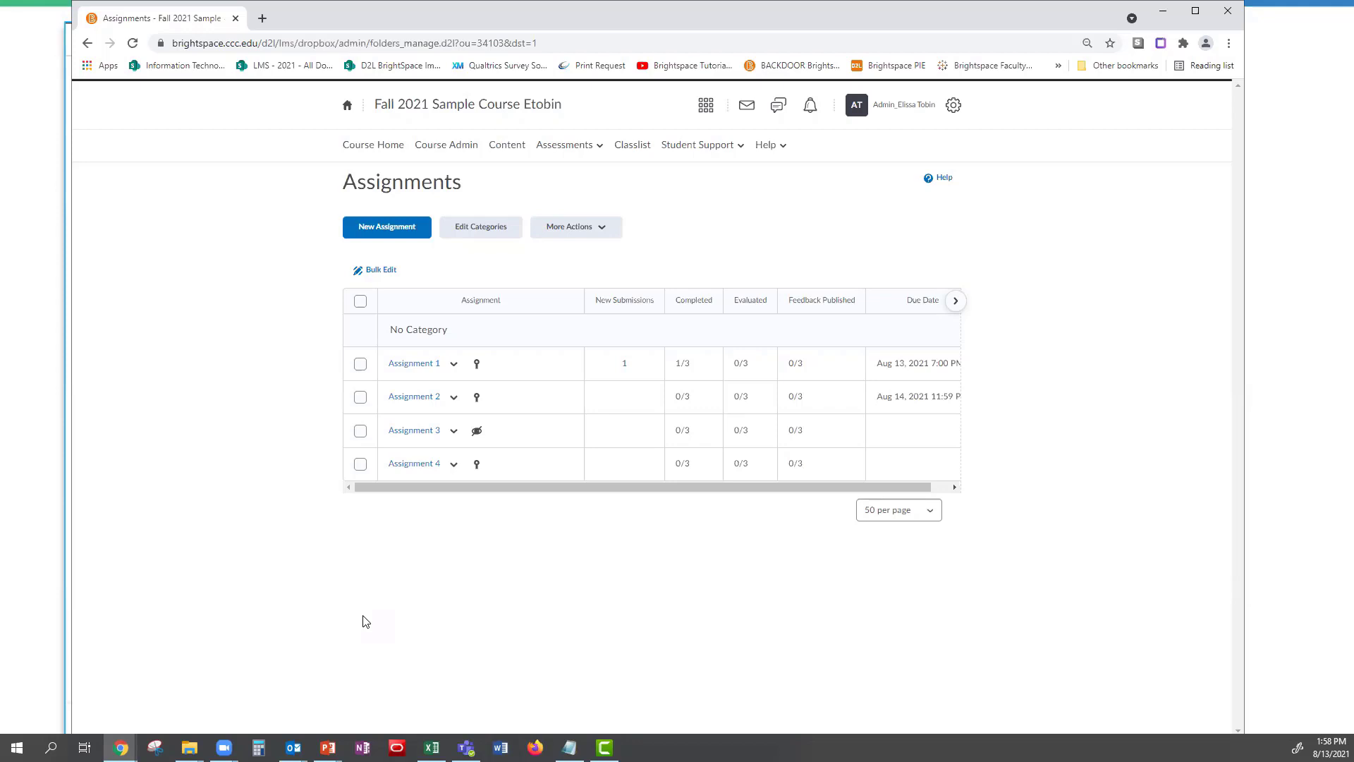
Start another new assignment and turn off the new assignment create/edit experience from its page.
left_click(384, 228)
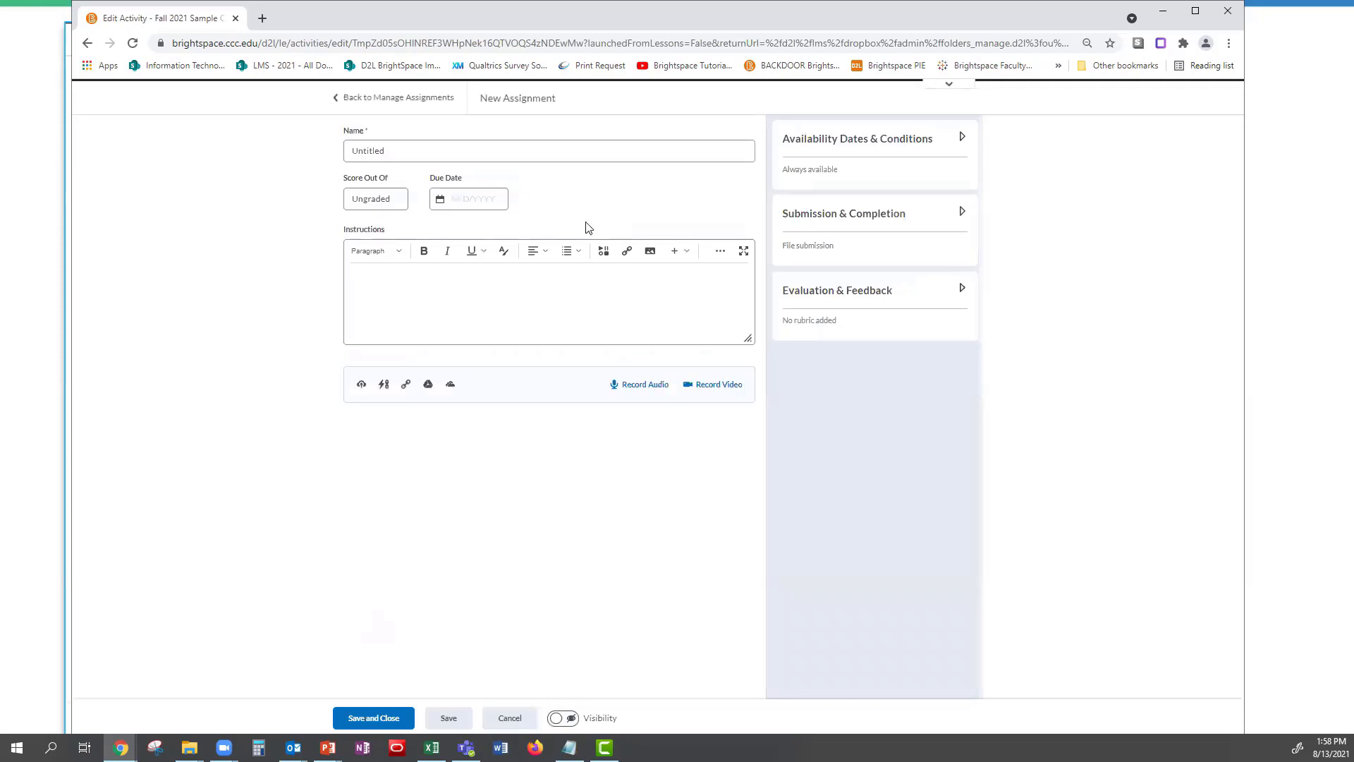
left_click(956, 90)
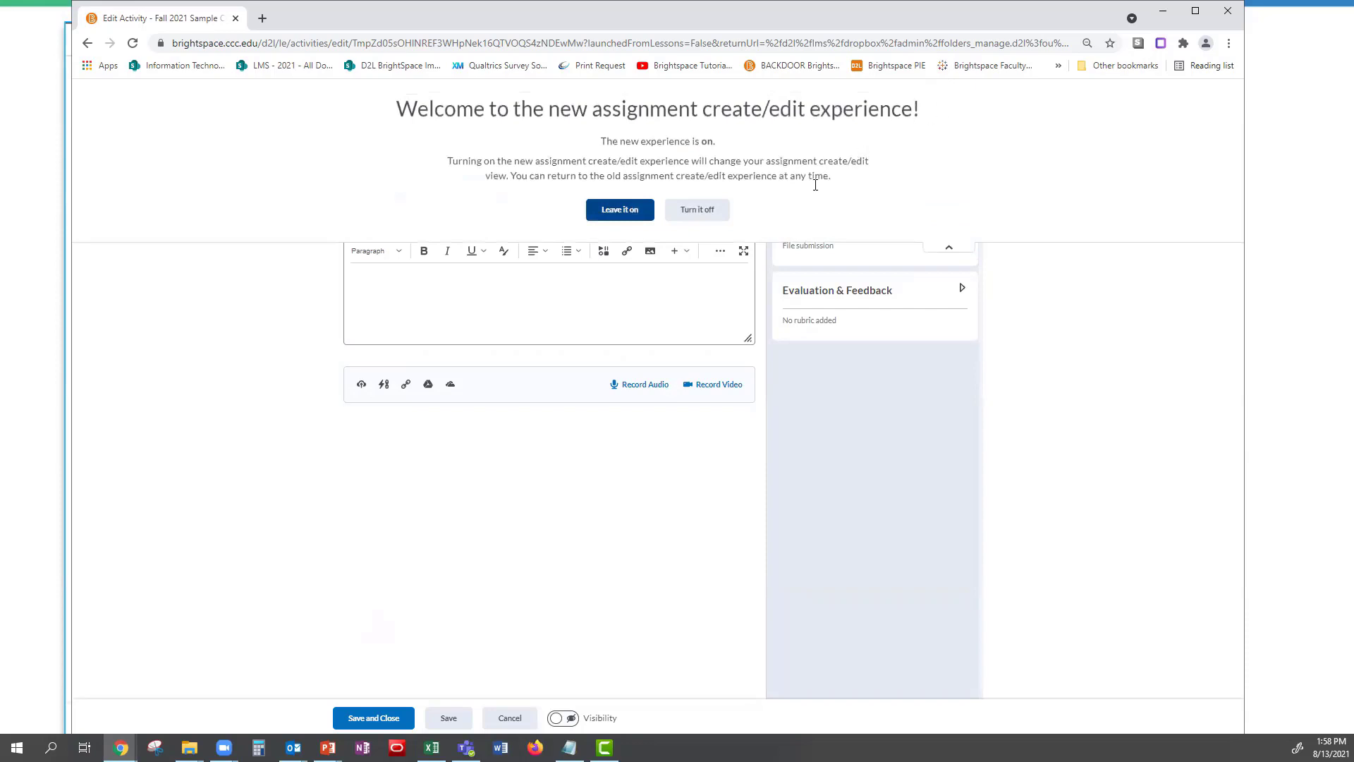
left_click(706, 211)
left_click(502, 283)
left_click(514, 323)
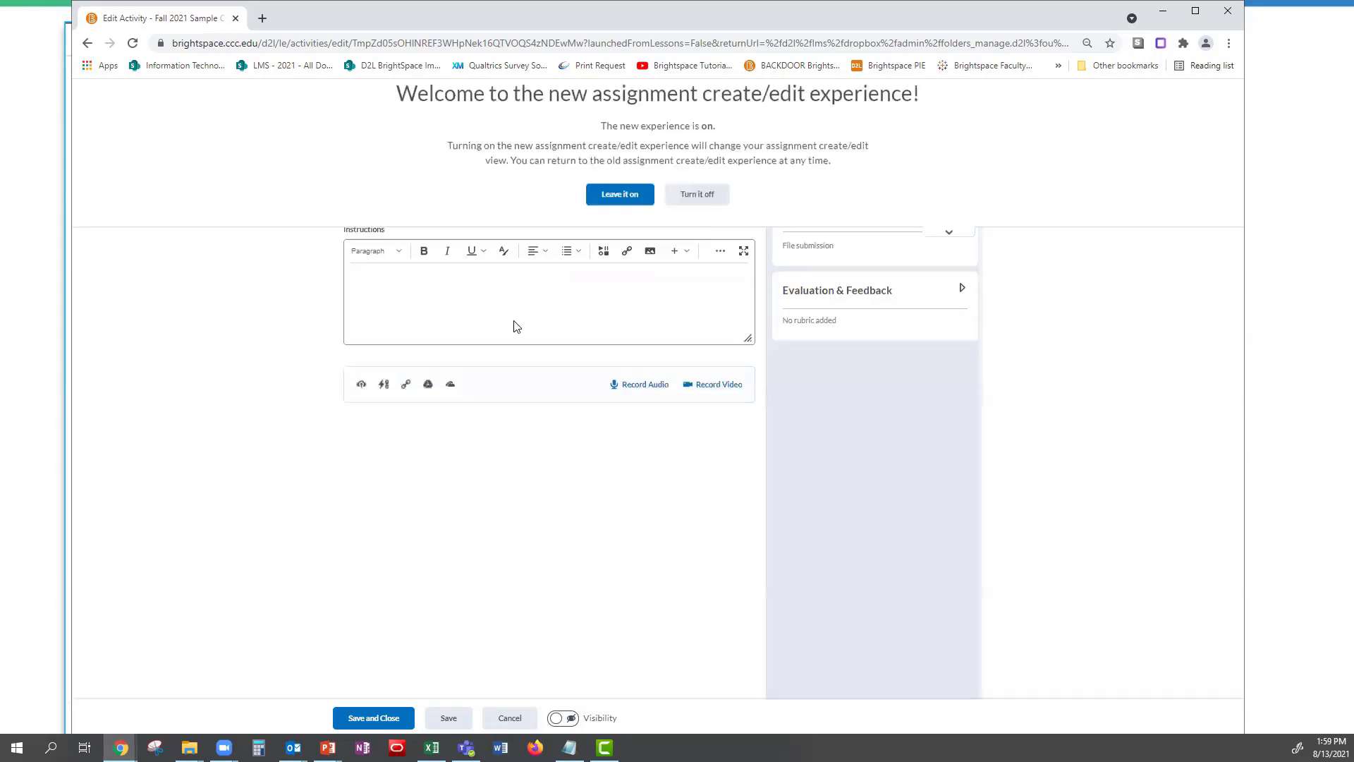
left_click(534, 300)
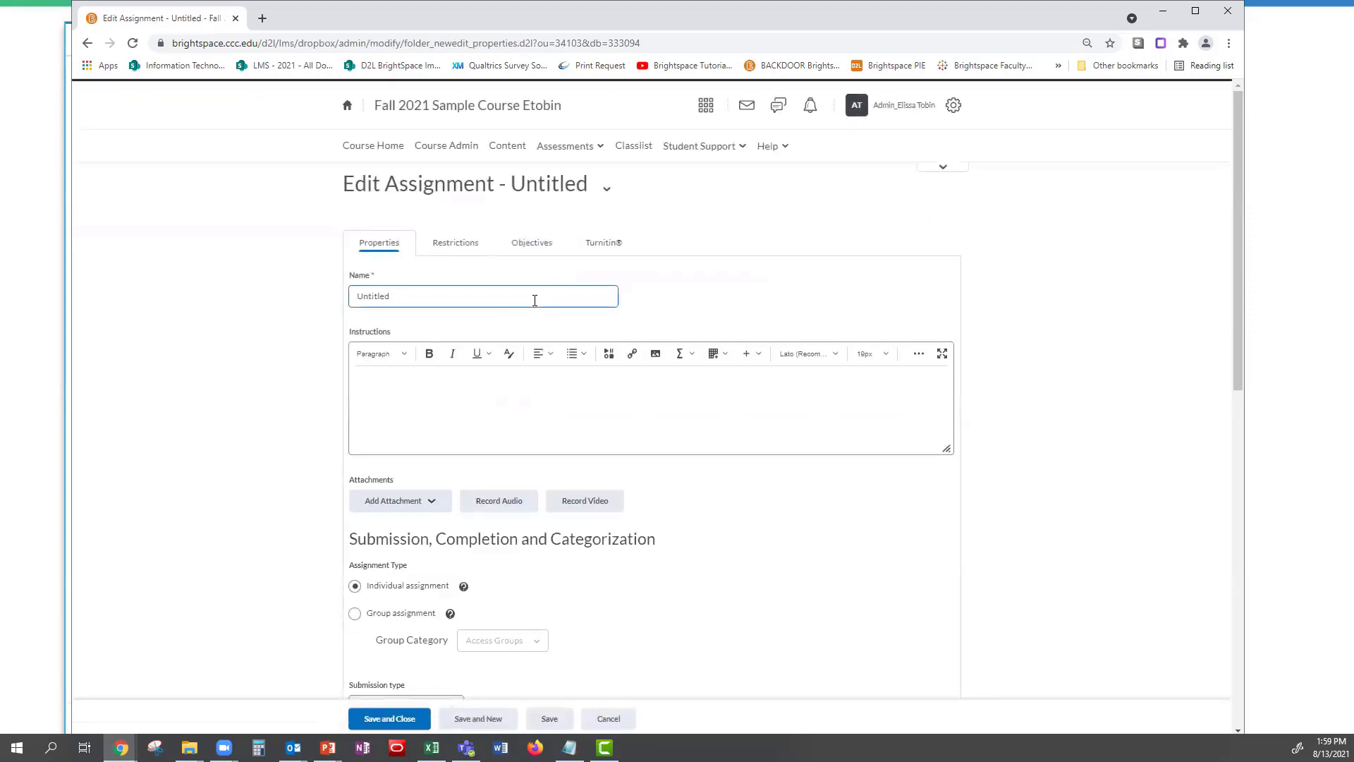